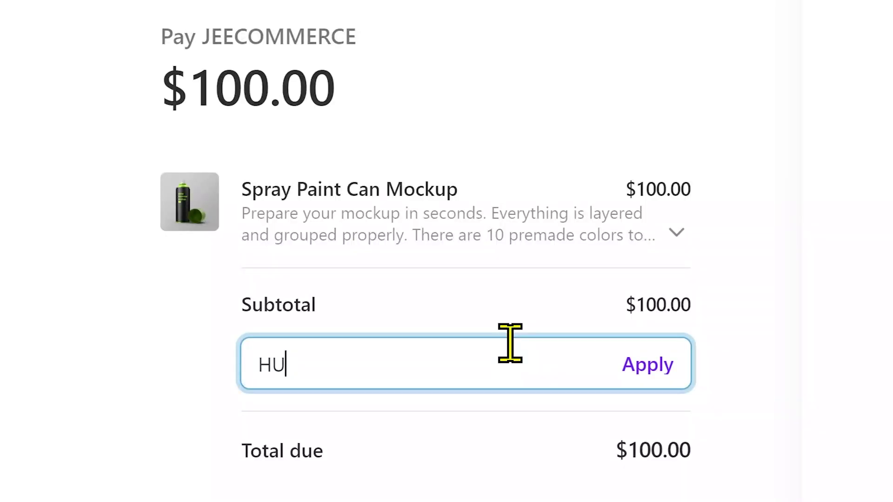
Step: Finish entering HUNDRED as the promotion code and apply it to the Spray Paint Can Mockup checkout
text(NDRED)
click(654, 368)
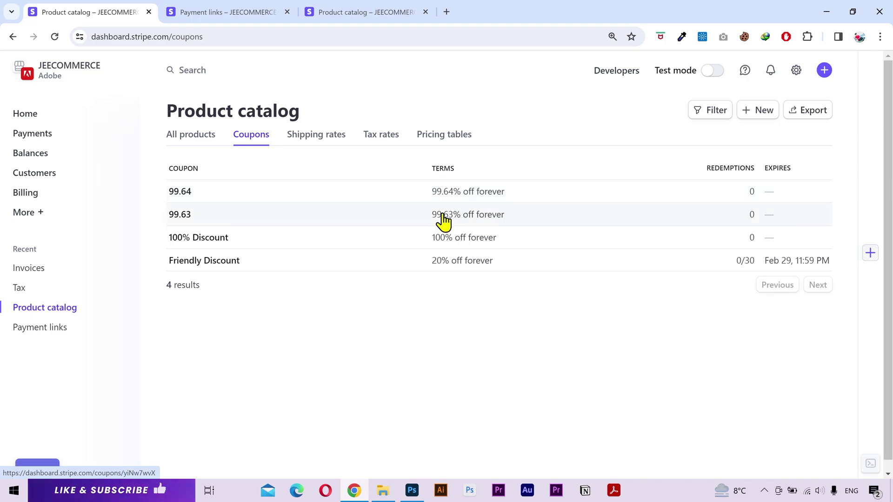
Step: Copy the $100.00 Spray Paint Can Mockup payment link and load its checkout in a private window
click(230, 9)
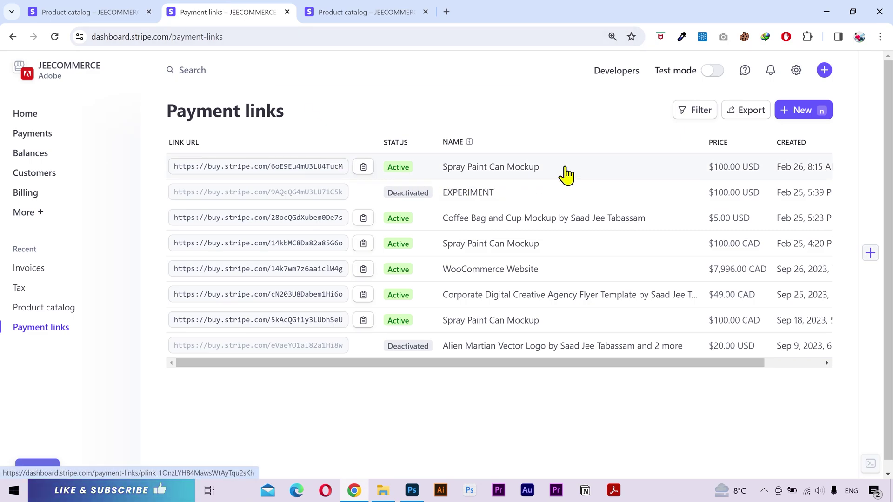
click(362, 169)
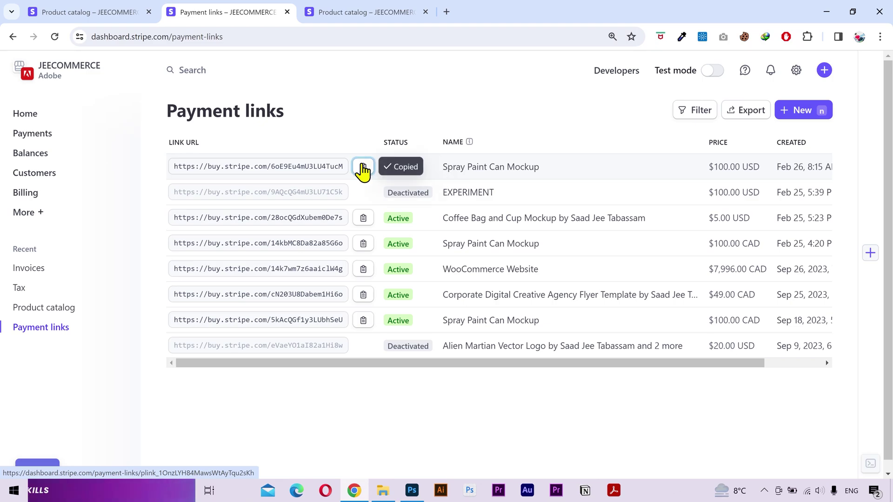
key(ctrl+shift+n)
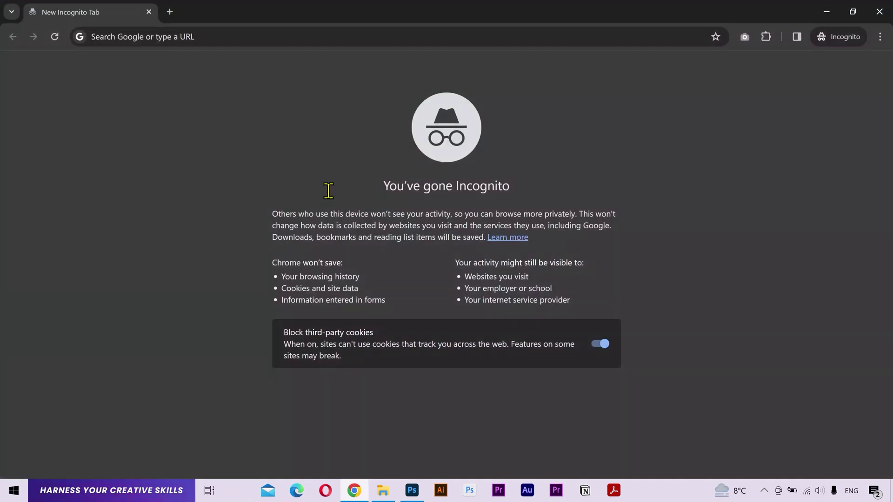
key(ctrl+v)
key(Return)
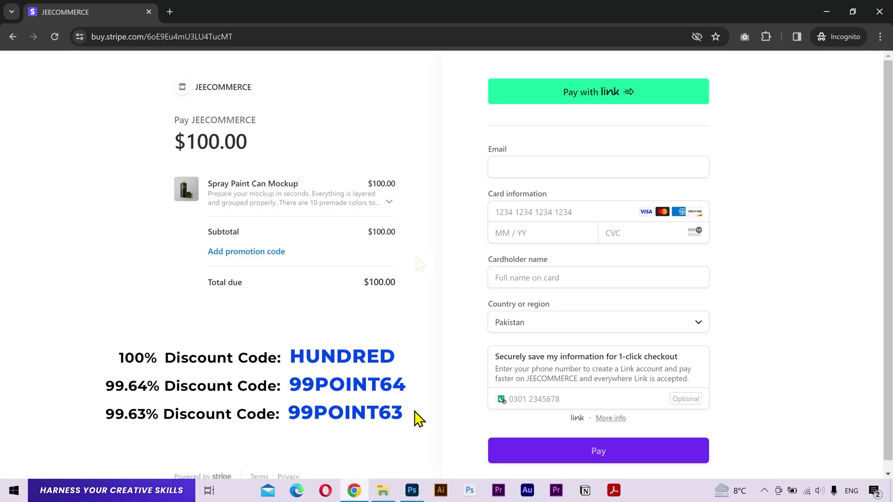
Step: Try the HUNDRED promotion code on the checkout, which gets rejected
click(260, 252)
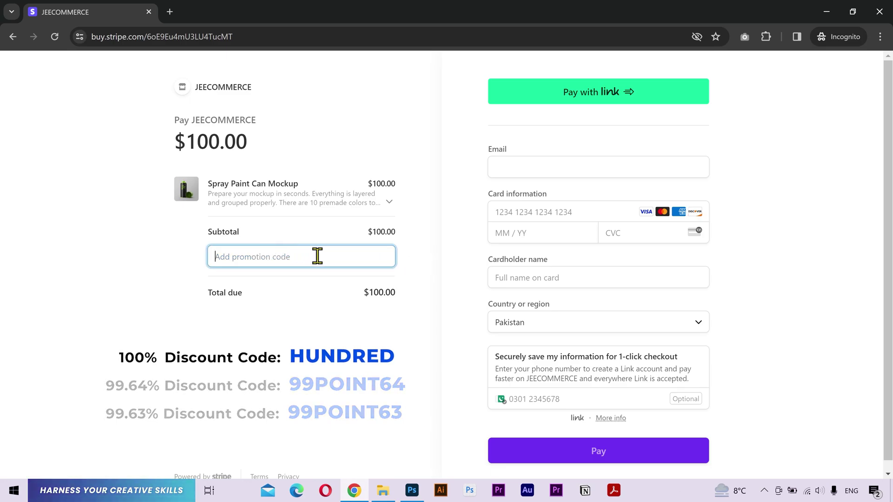
text(HUNDRED)
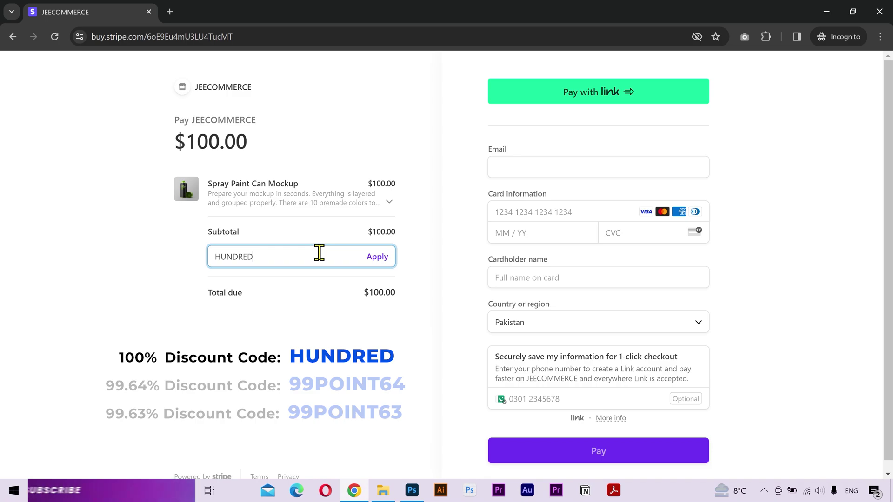
click(383, 259)
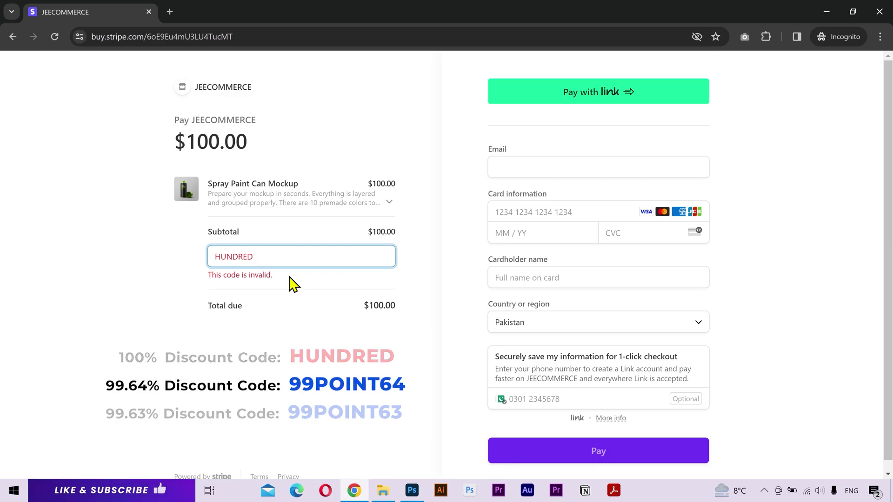
Step: Replace it with 99POINT64, then change the code to 99POINT63
key(ctrl+a)
text(99P)
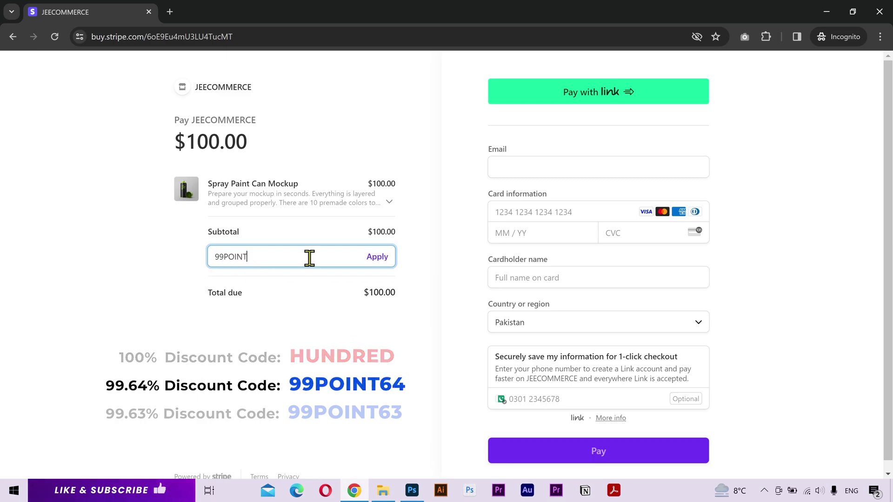
text(64)
click(375, 259)
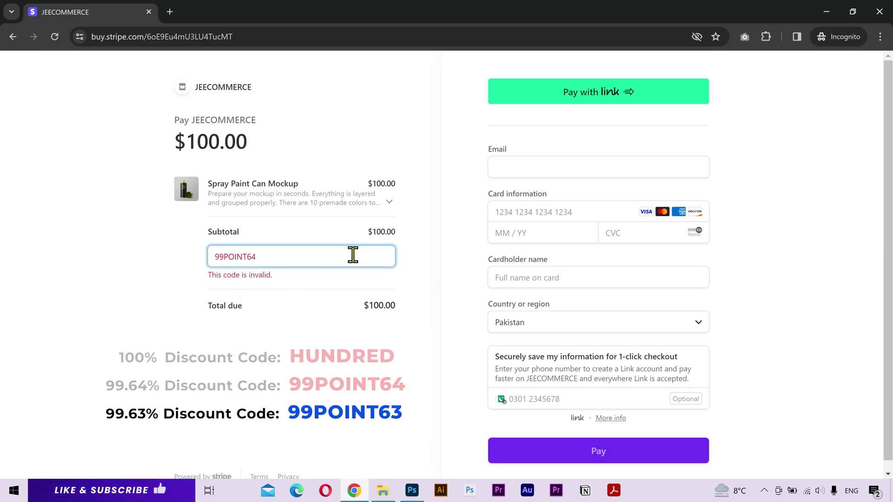
key(BackSpace)
text(3)
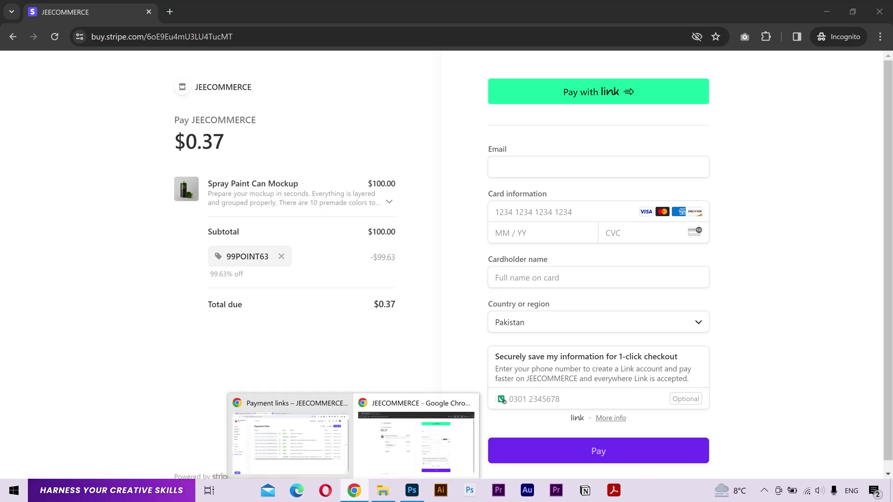
Step: Back in the dashboard, start a new payment link from the Payment links page
click(309, 438)
click(381, 10)
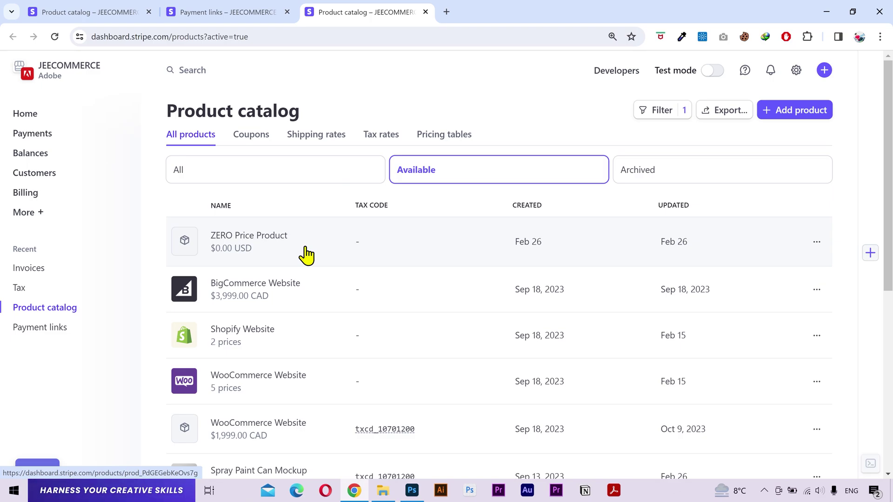
click(246, 9)
click(809, 112)
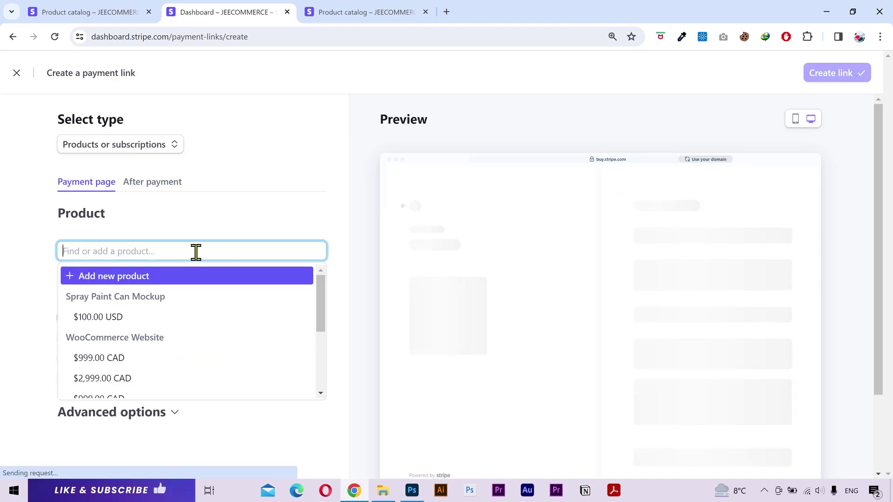
scroll(201, 321, down, 3)
scroll(202, 324, down, 3)
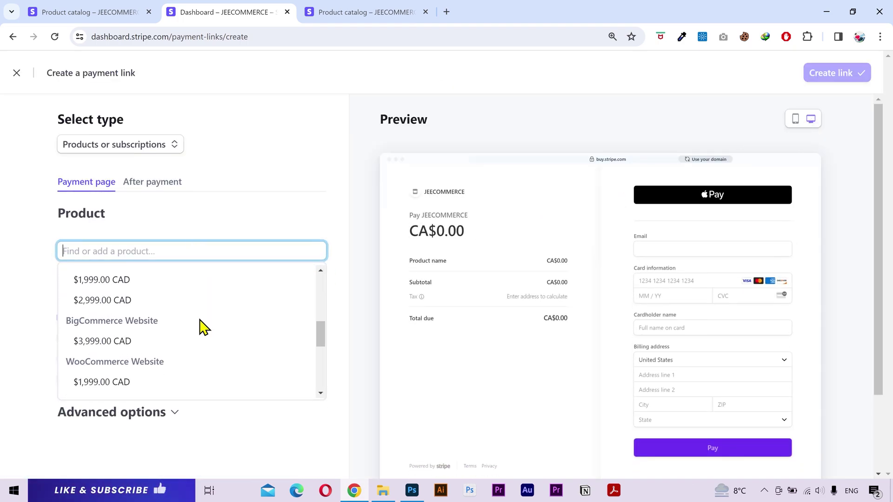
scroll(196, 348, down, 3)
scroll(194, 359, down, 3)
scroll(194, 359, up, 3)
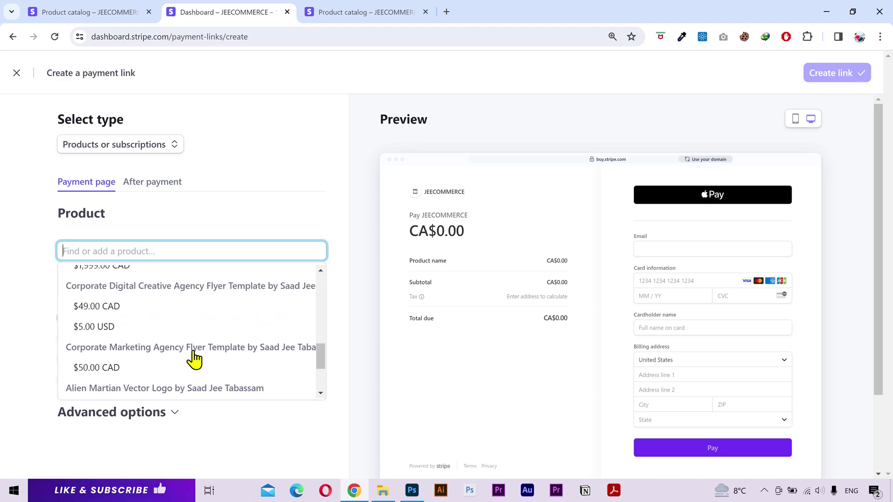
scroll(194, 358, up, 3)
scroll(194, 360, up, 3)
scroll(197, 358, up, 3)
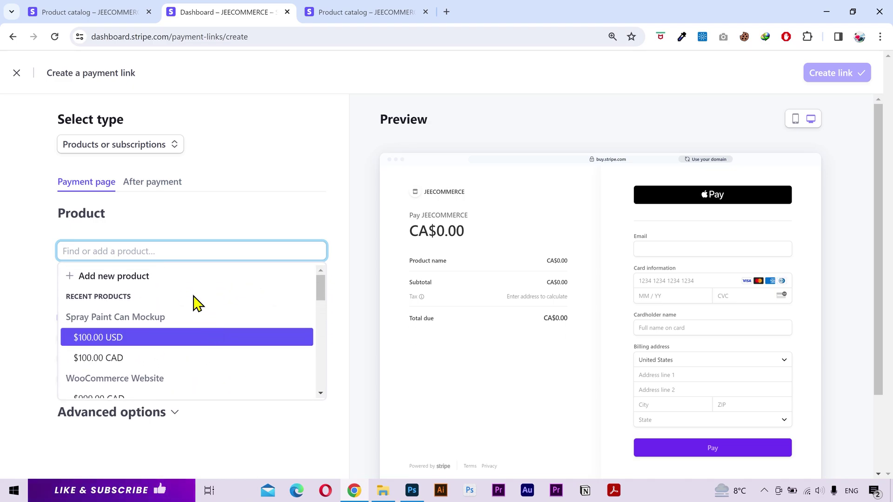
Step: Add a new product named FREE PRODUCT with price 0 to the payment link
click(172, 284)
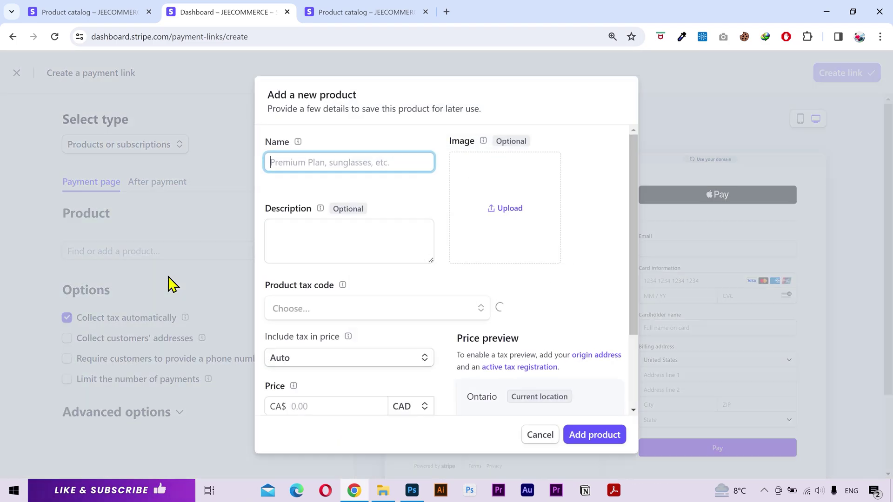
text(FREE PRO)
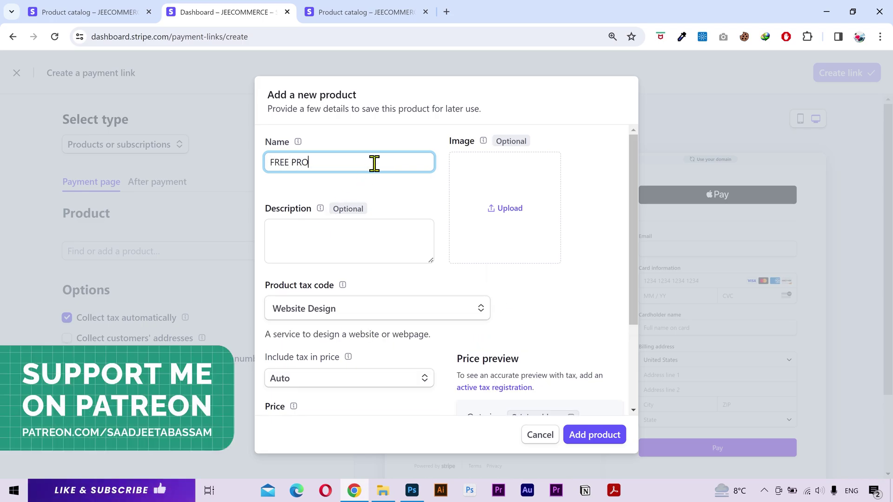
text(DUCT)
scroll(404, 213, down, 3)
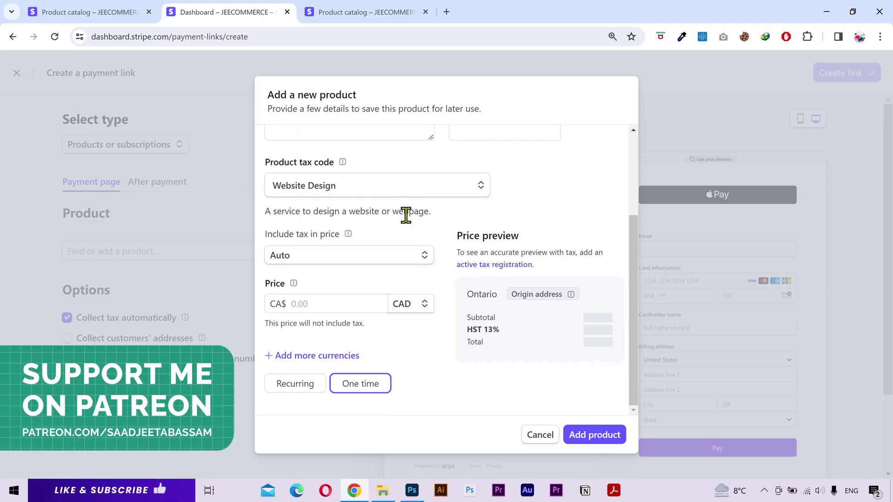
text(0)
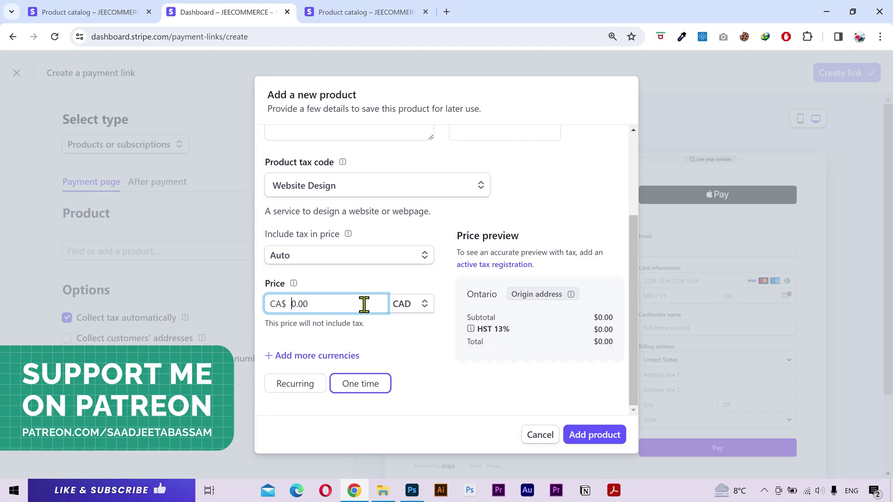
click(422, 349)
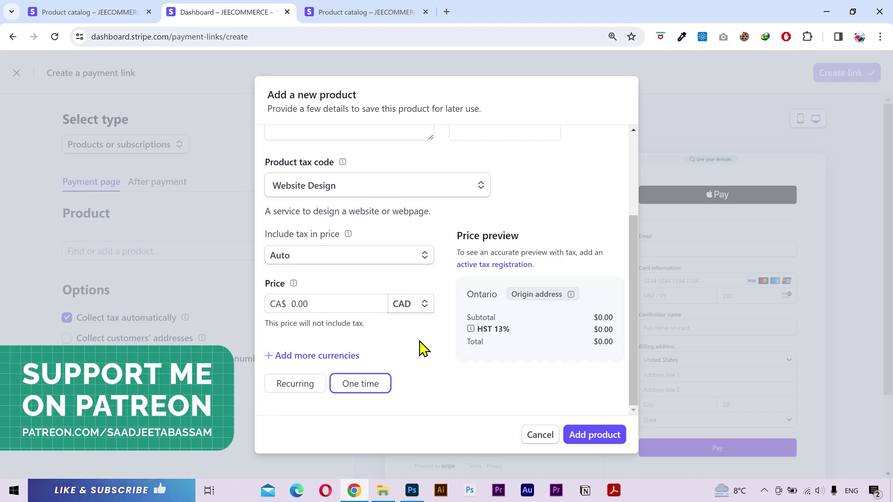
click(593, 437)
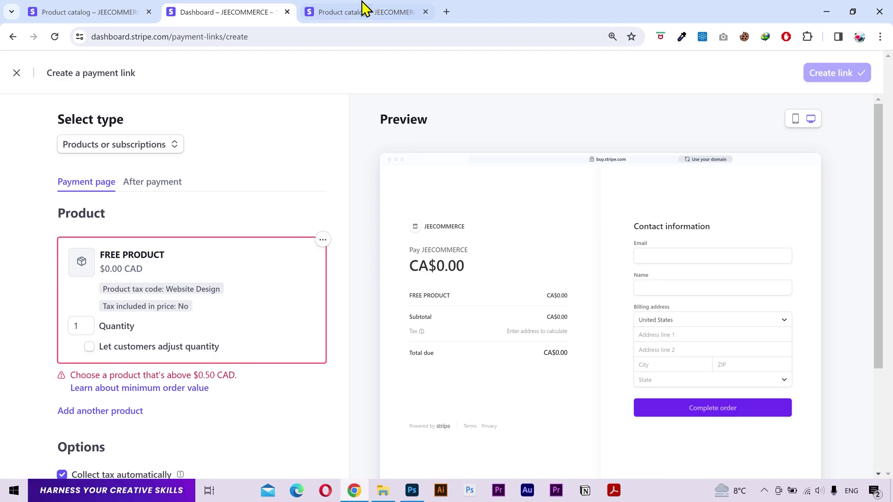
Step: Find and open the Checkout and Payment Links settings through the settings search
click(375, 13)
click(796, 69)
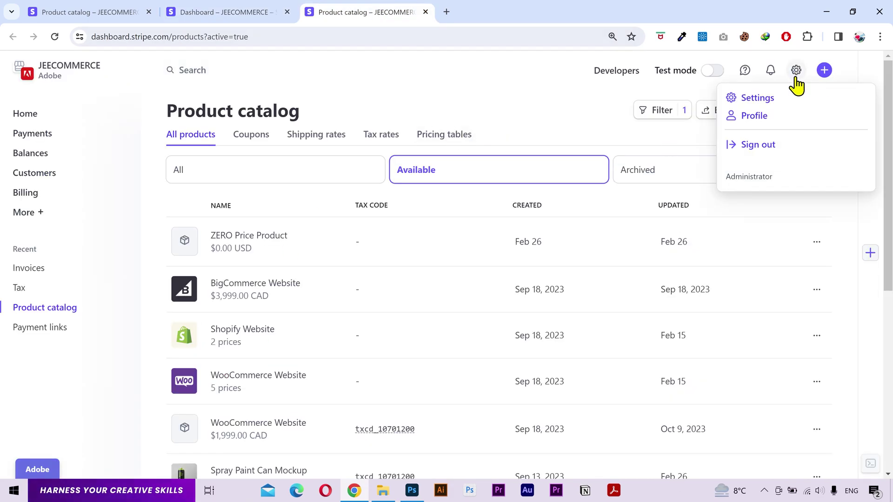
click(787, 103)
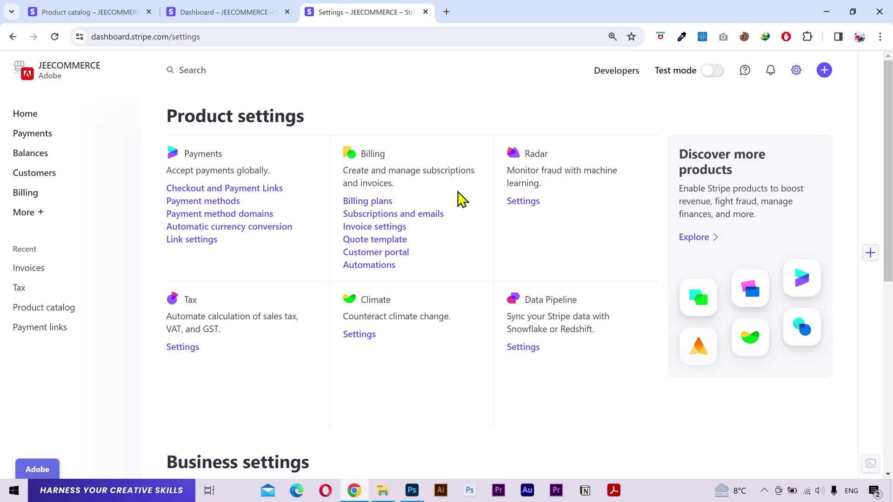
click(369, 69)
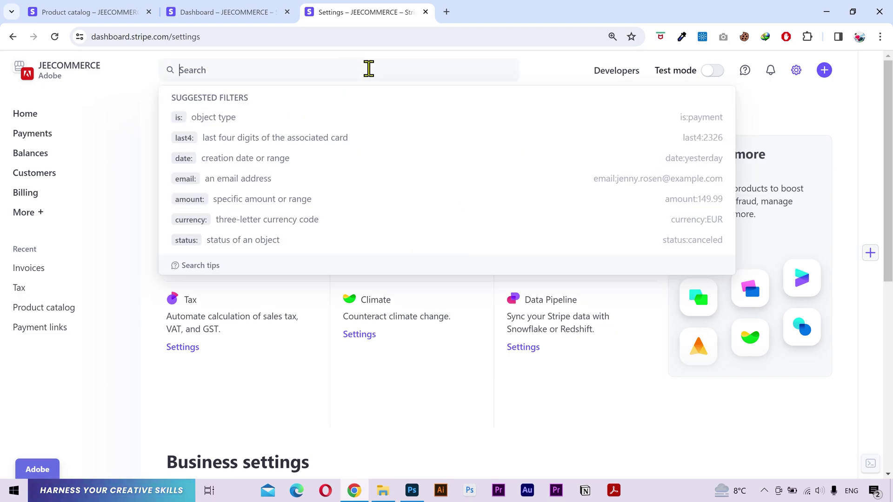
text(checkout and pa)
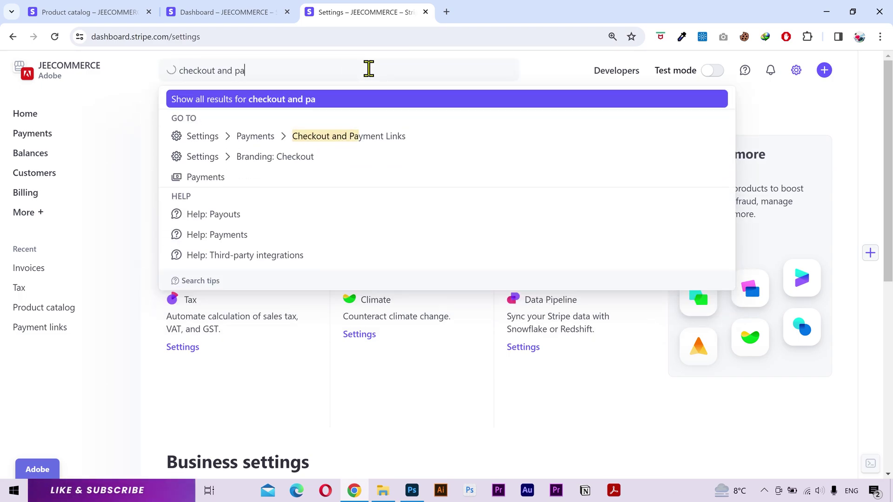
text(yment)
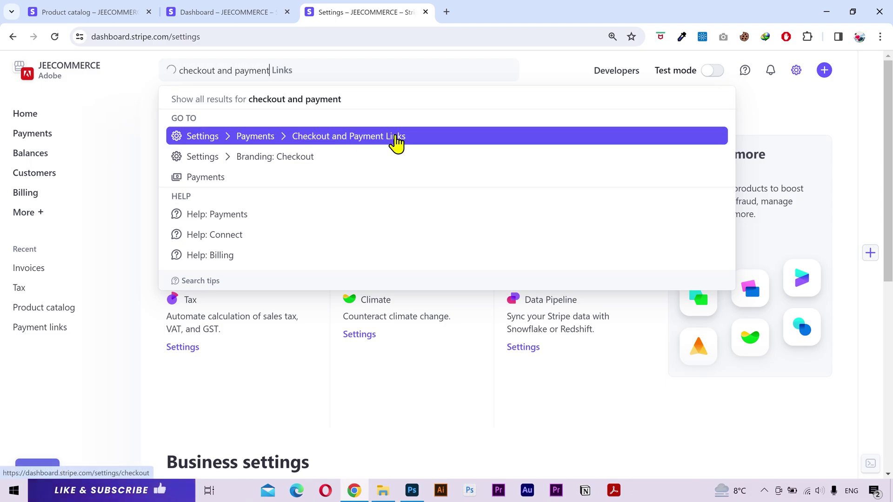
click(396, 140)
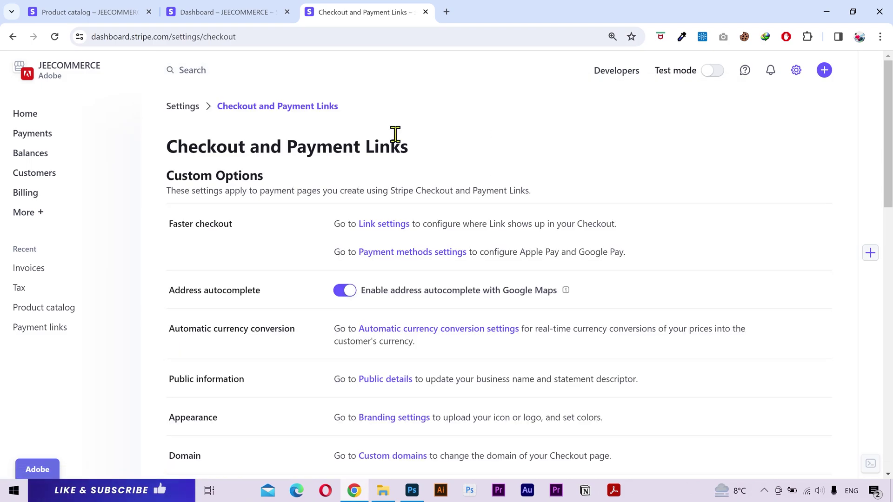
Step: Enable No-cost orders and confirm it in the dialog
scroll(570, 247, down, 4)
scroll(569, 243, down, 2)
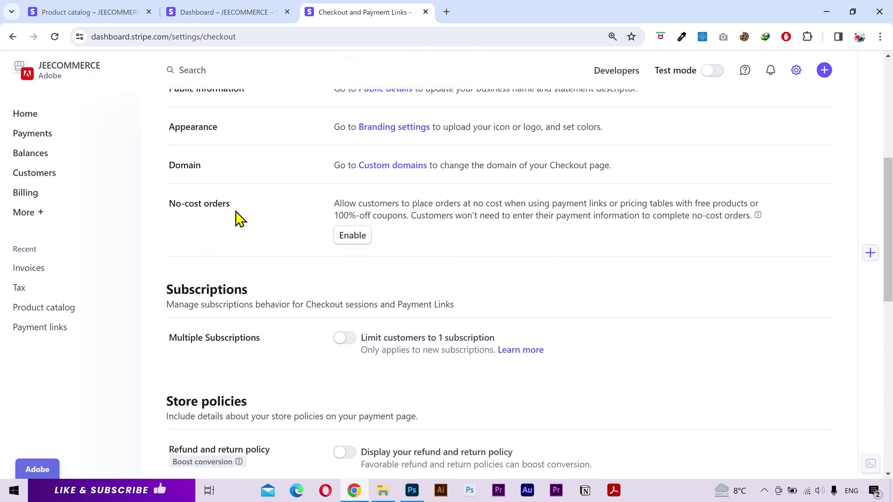
click(360, 235)
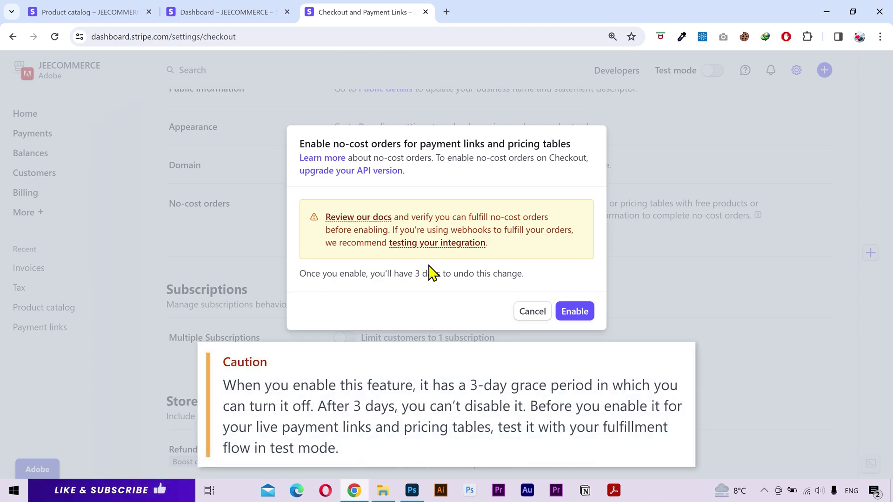
click(578, 311)
drag(334, 203, 455, 215)
click(605, 240)
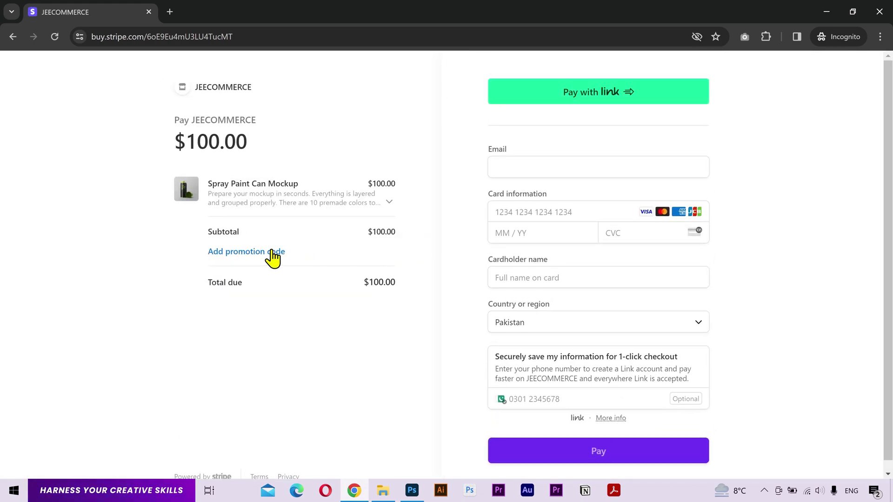
Step: Apply the HUNDRED promotion code so the Spray Paint Can Mockup total drops to $0.00
click(270, 252)
text(HUNDRED)
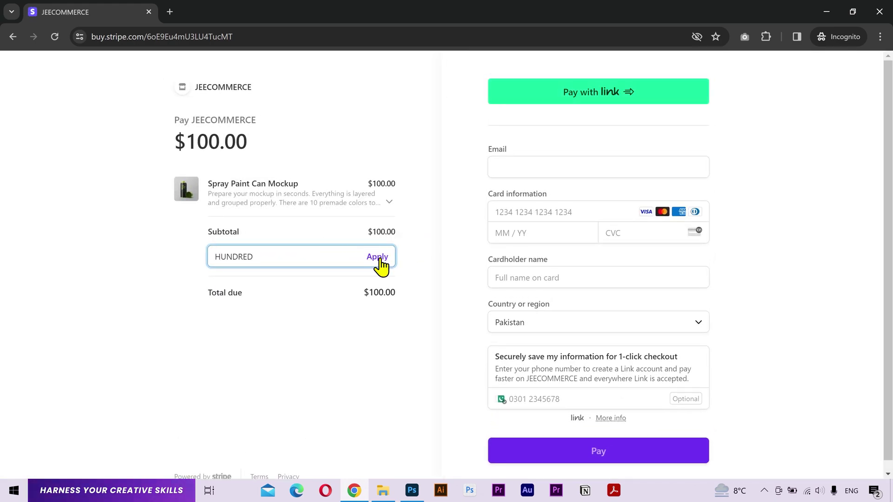
click(378, 258)
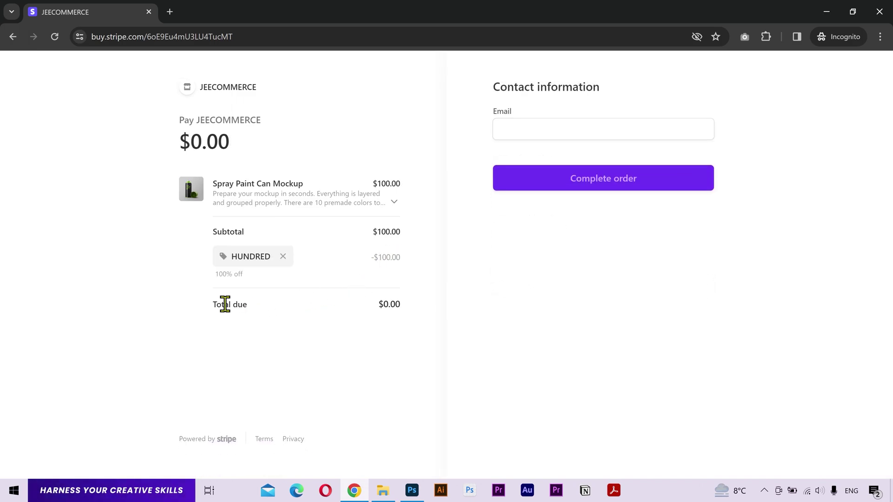
Step: Fill in an email starting 'test@gm' and complete the $0.00 order
click(617, 130)
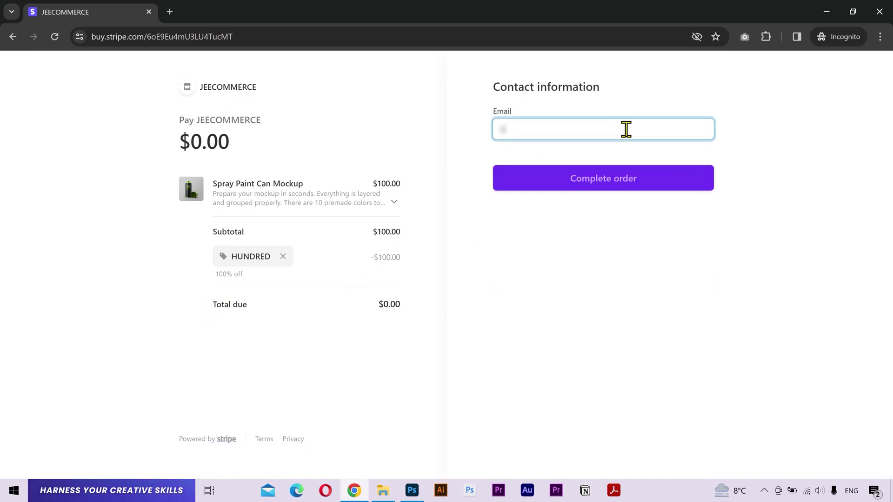
text(test@gm)
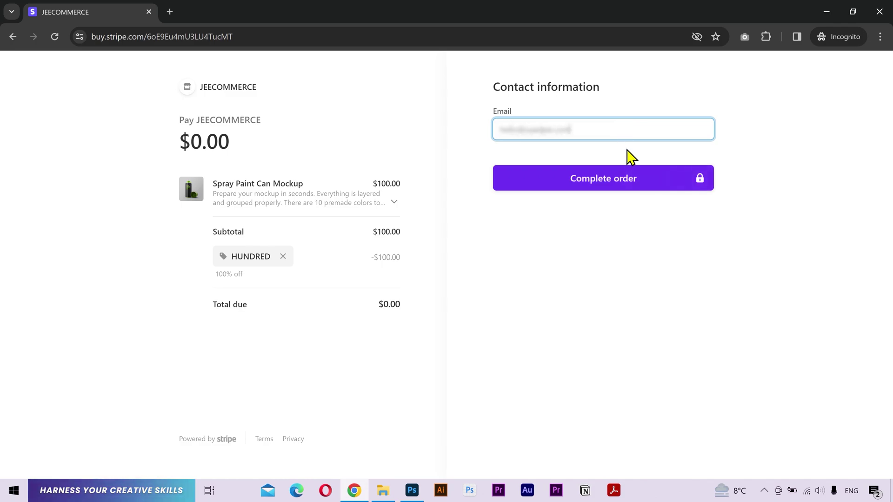
click(668, 182)
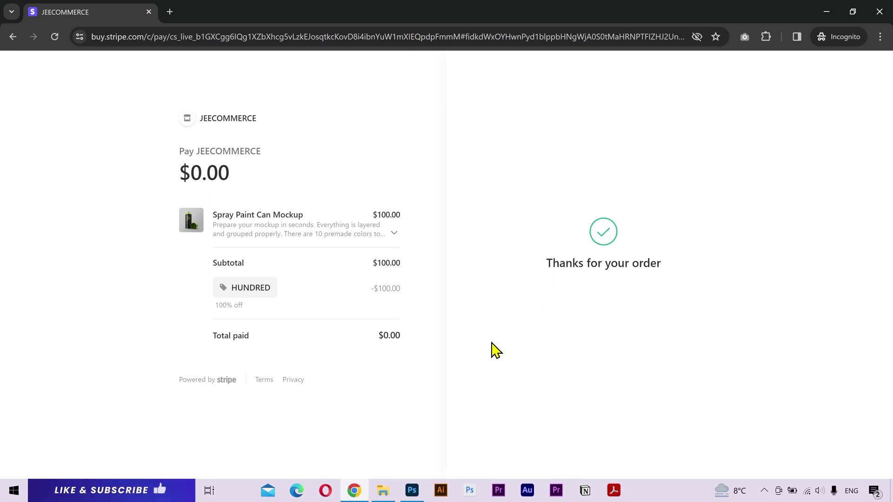
Step: Back on the payment link page, add the ZERO Price Product at $0.00 USD
mouse_move(353, 490)
click(312, 437)
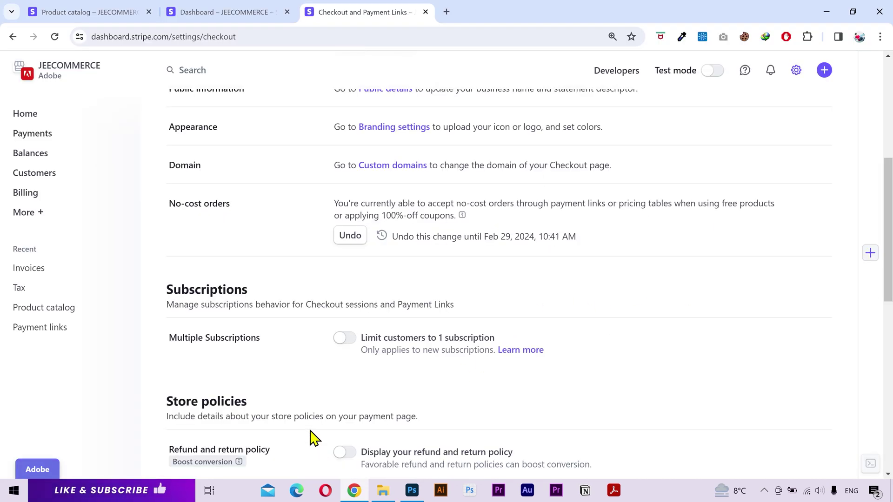
click(281, 9)
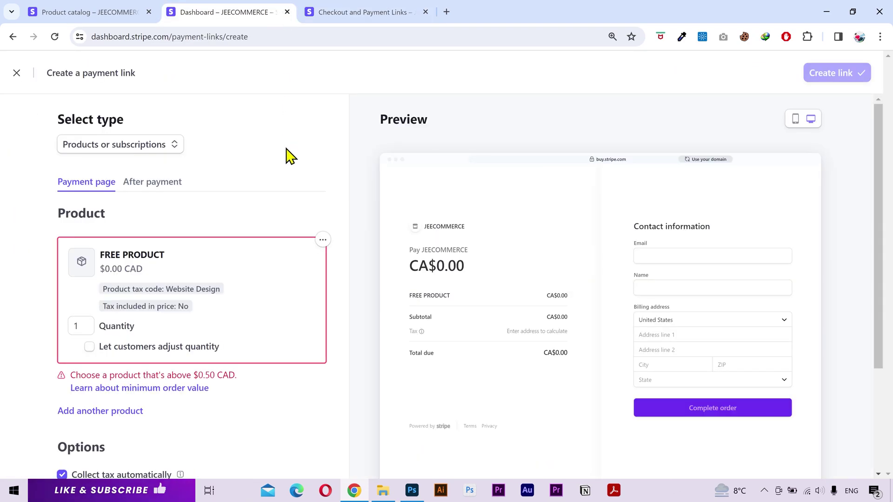
key(F5)
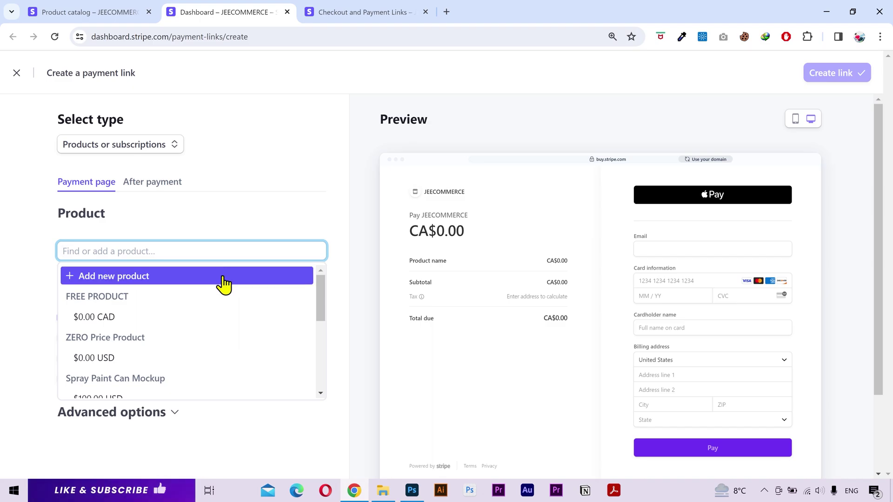
key(Down)
key(Down)
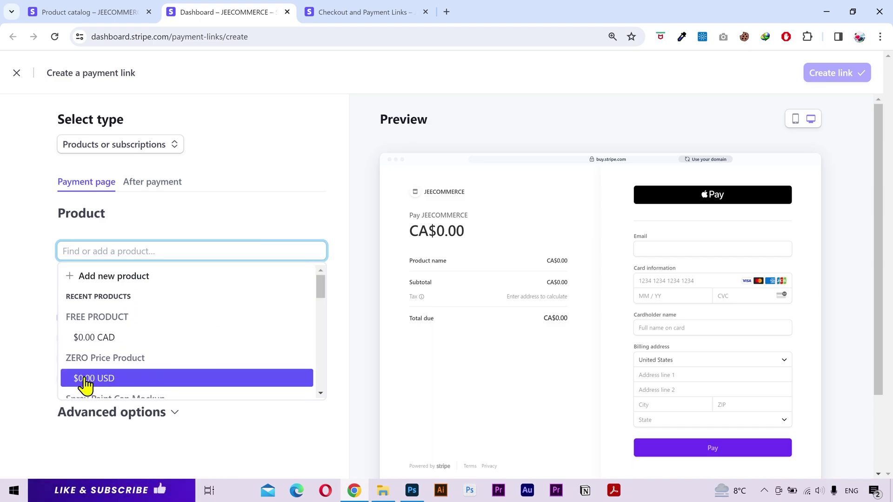
click(149, 376)
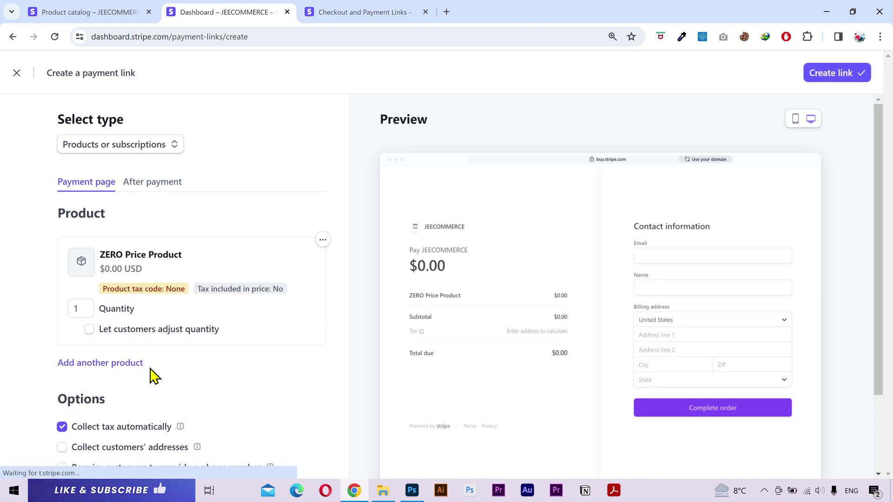
Step: Uncheck Collect tax automatically and create the payment link
scroll(150, 375, down, 2)
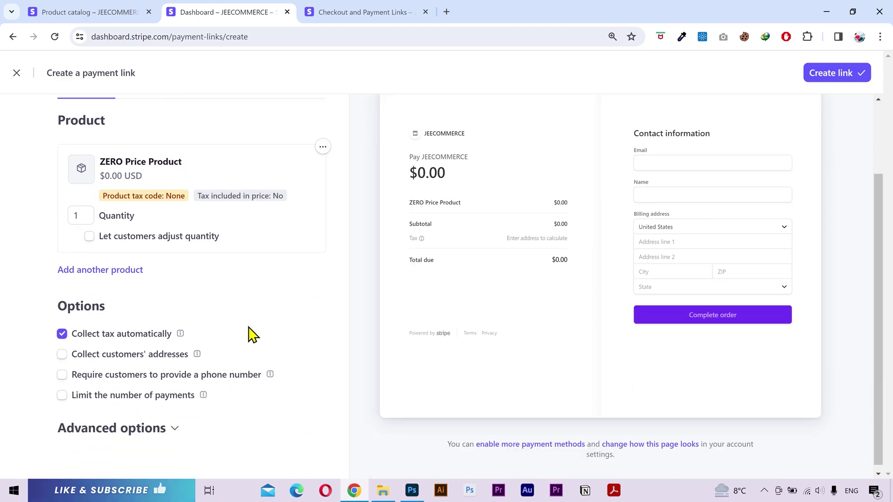
click(121, 330)
scroll(122, 335, up, 2)
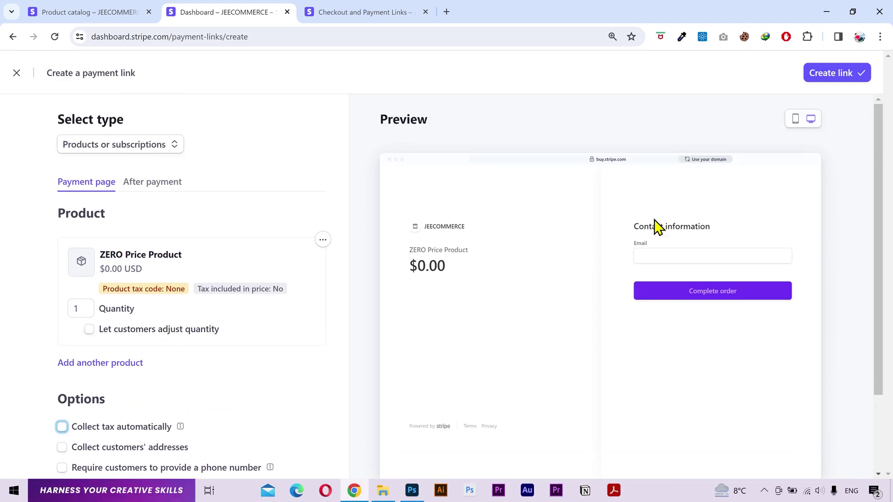
click(851, 75)
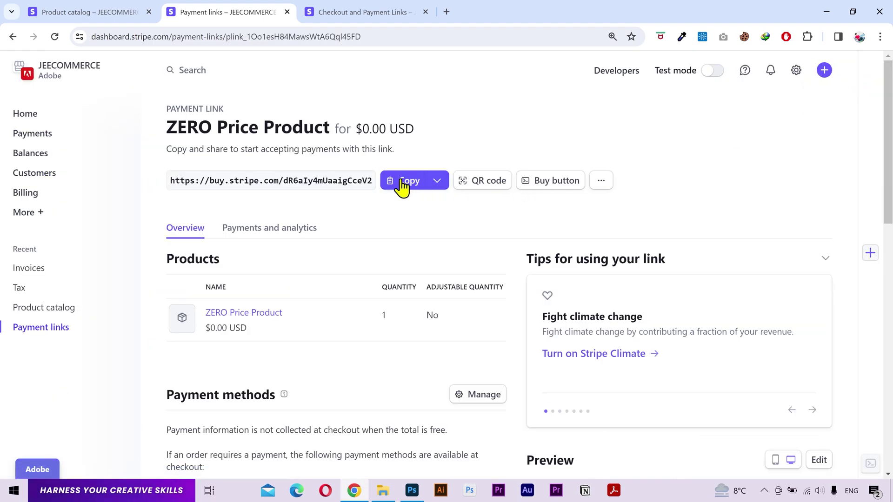
Step: Copy the new ZERO Price Product link and load it in a new incognito tab
click(402, 186)
click(409, 442)
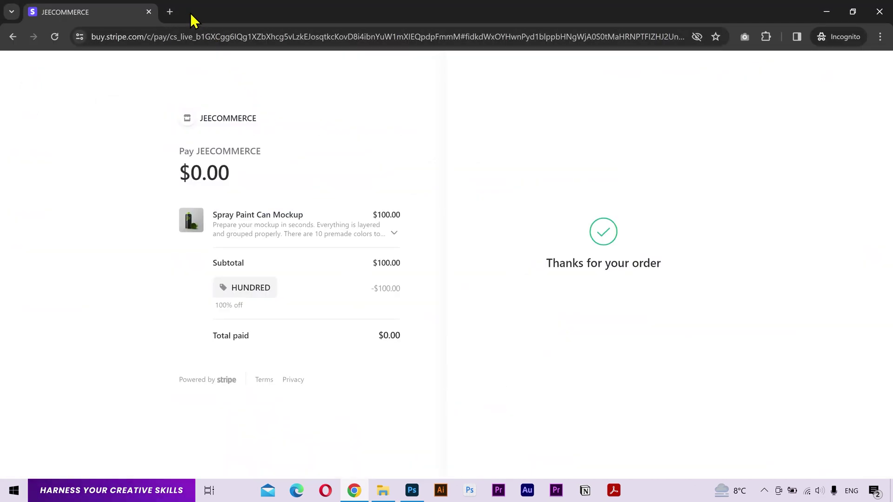
click(170, 11)
key(ctrl+v)
key(Return)
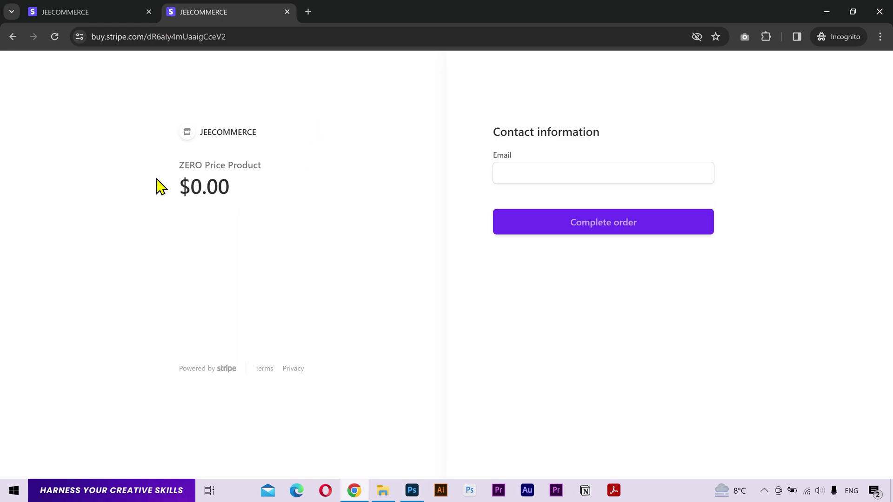
Step: Click into the email field, then switch back to the first order's thank-you tab
click(666, 167)
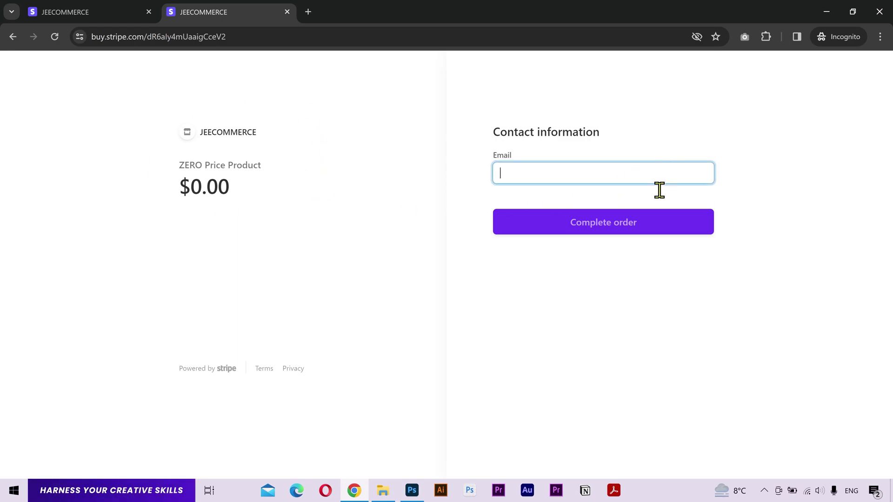
click(487, 299)
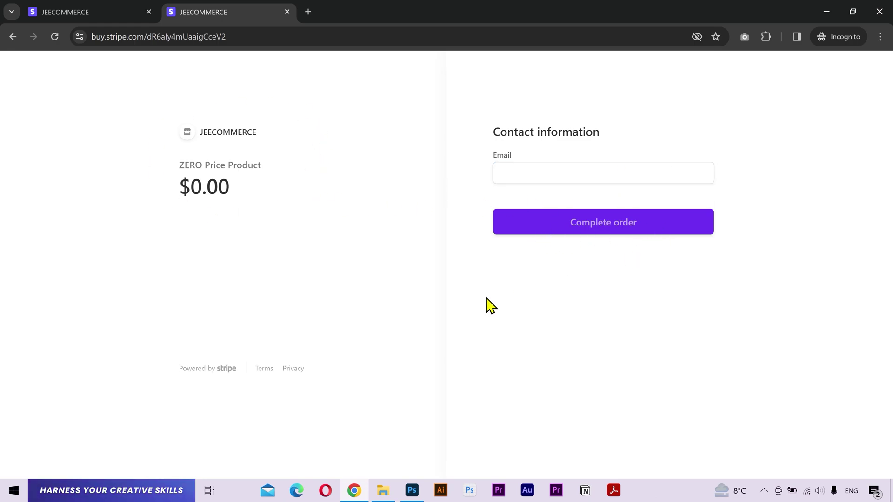
click(98, 10)
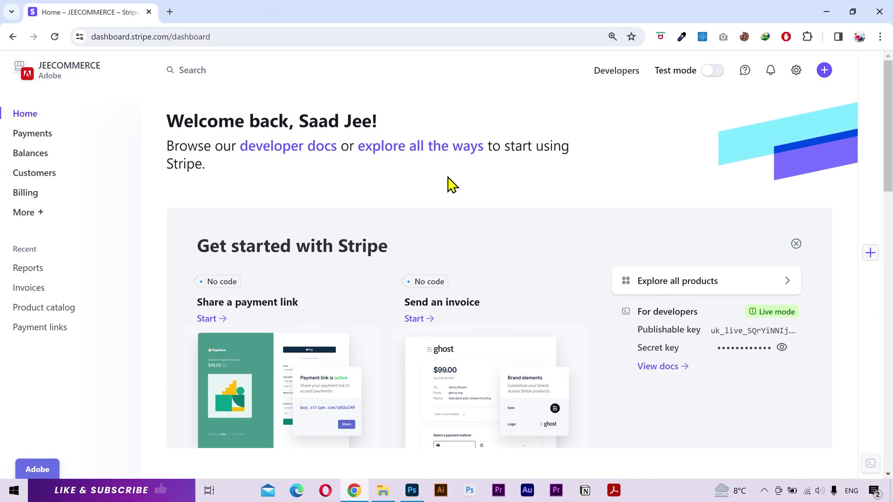
Step: Under Payments, open the No-cost orders tab and the $0.00 USD Spray Paint Can Mockup order
click(79, 136)
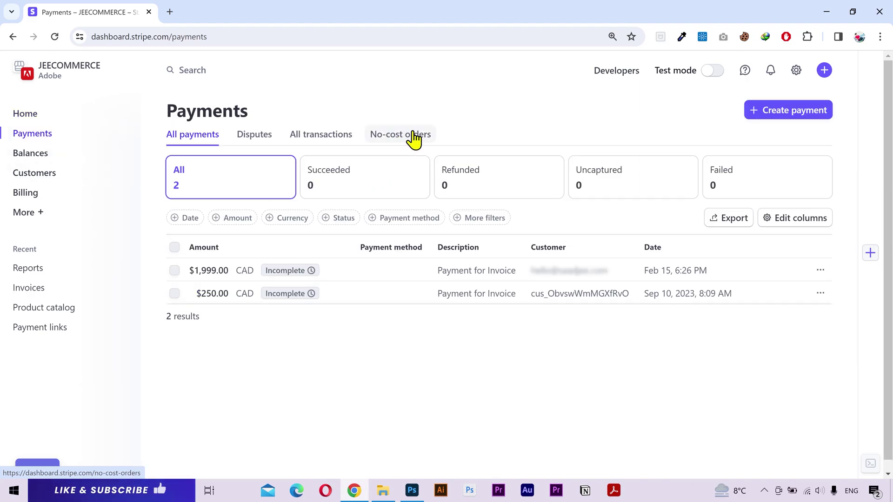
click(427, 140)
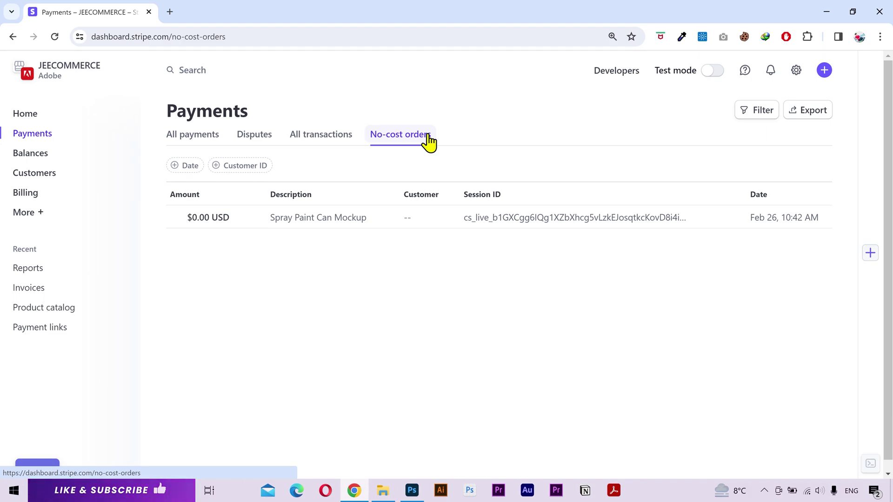
click(432, 225)
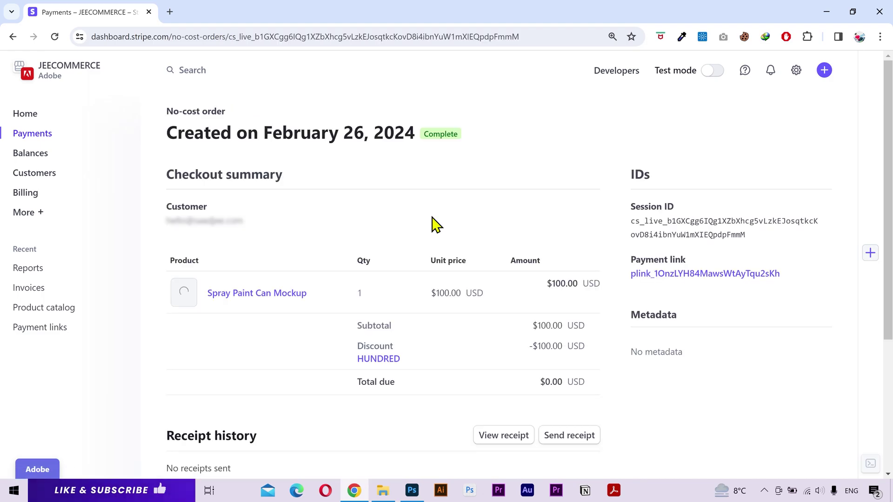